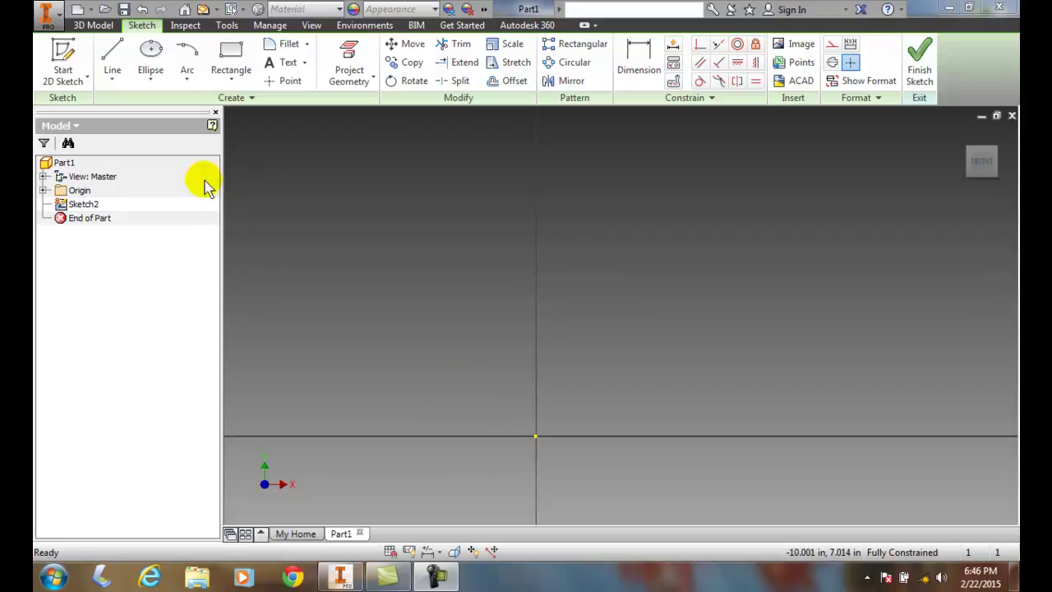
Step: Start the Line tool in the empty Sketch2 of Part1
{"action": "left_click", "coordinate": [115, 57]}
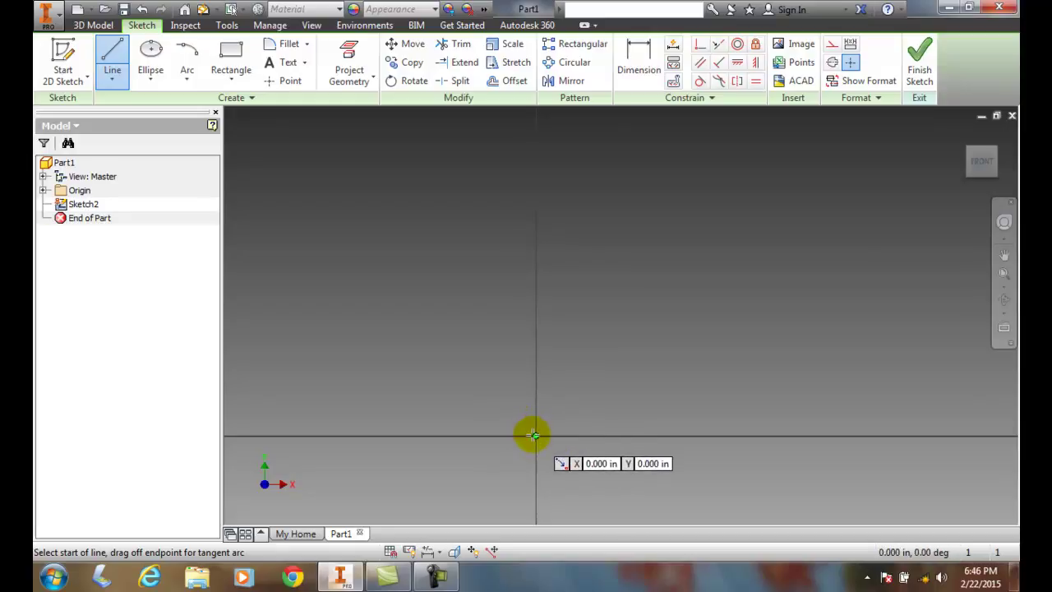
Step: Draw a horizontal line right from the sketch origin, then a short angled line up-right
{"action": "left_click", "coordinate": [533, 435]}
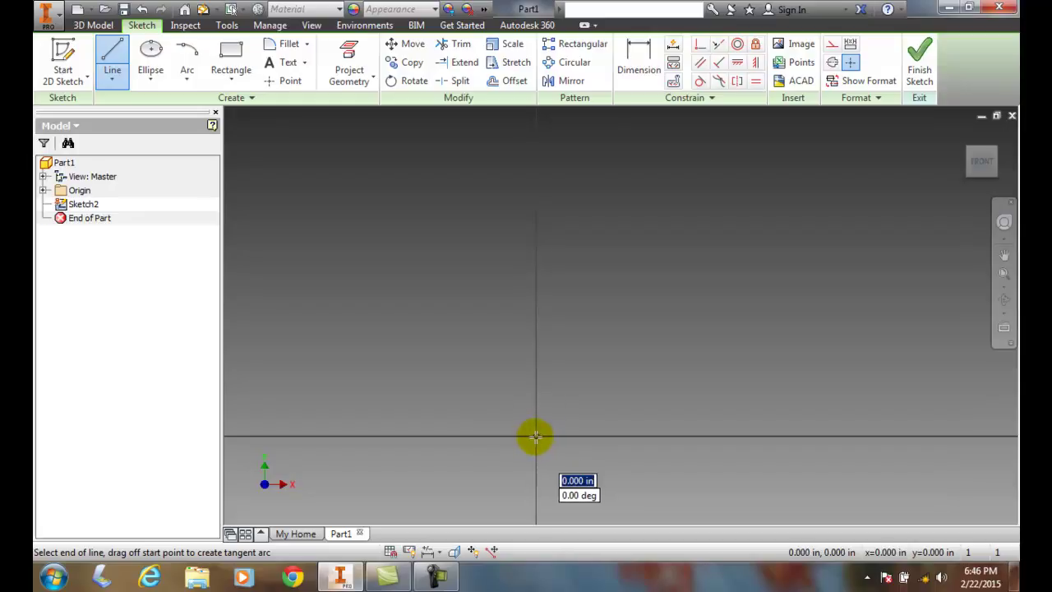
{"action": "left_click", "coordinate": [634, 437]}
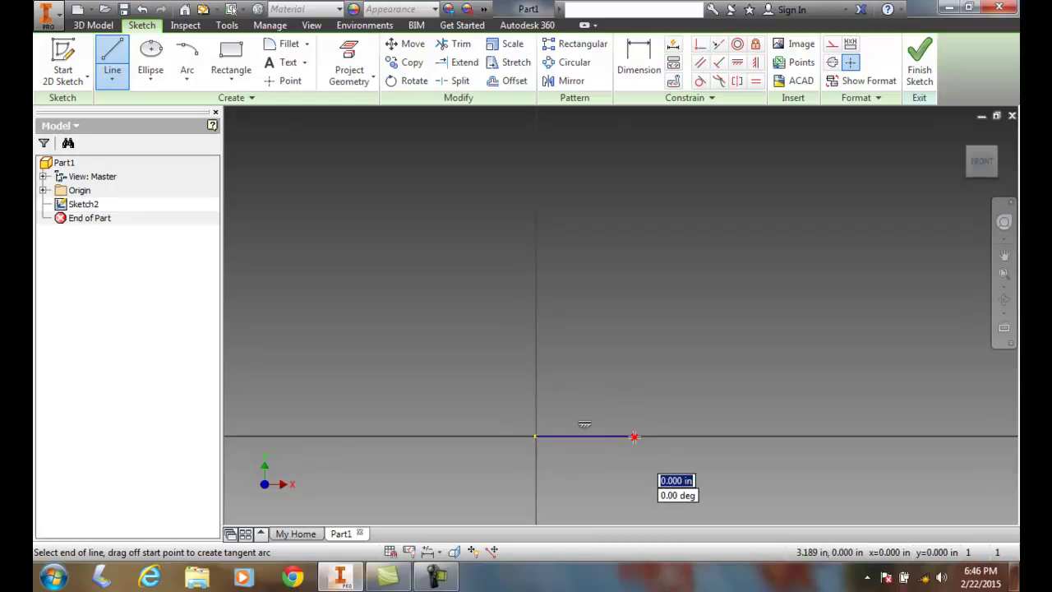
{"action": "left_click", "coordinate": [674, 419]}
Step: Add an upward tangent arc, a vertical line above it, and a horizontal line back left
{"action": "left_click_drag", "start_coordinate": [674, 417], "coordinate": [682, 346]}
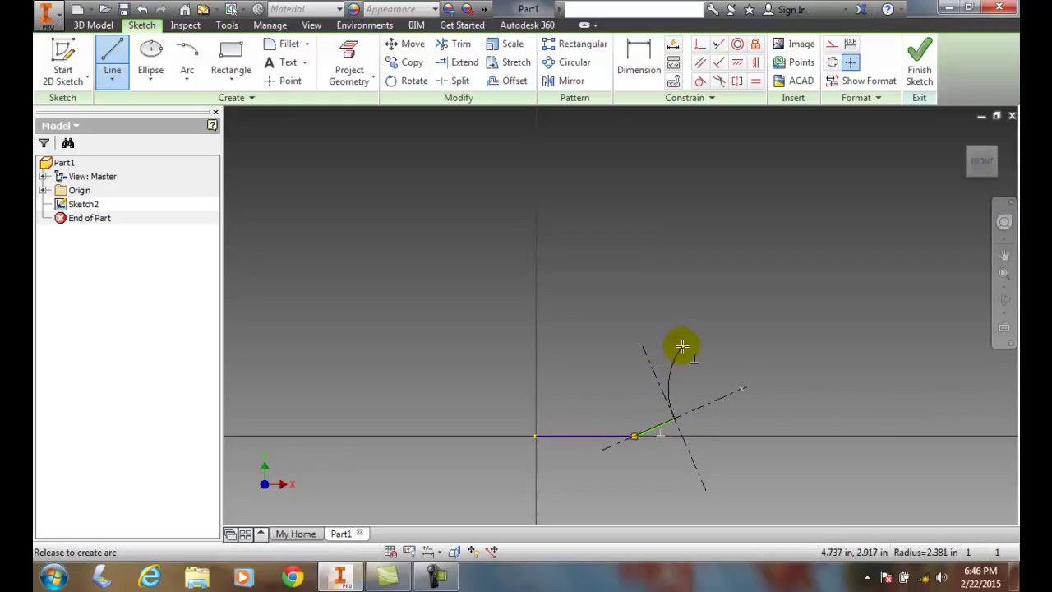
{"action": "left_click_drag", "start_coordinate": [681, 346], "coordinate": [739, 348]}
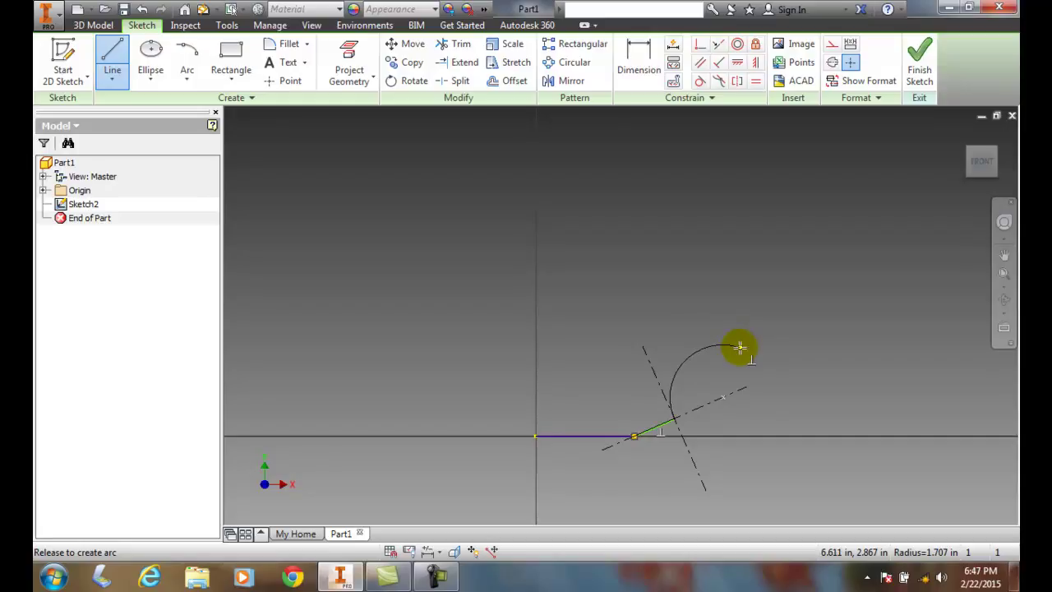
{"action": "left_click_drag", "start_coordinate": [740, 347], "coordinate": [739, 347]}
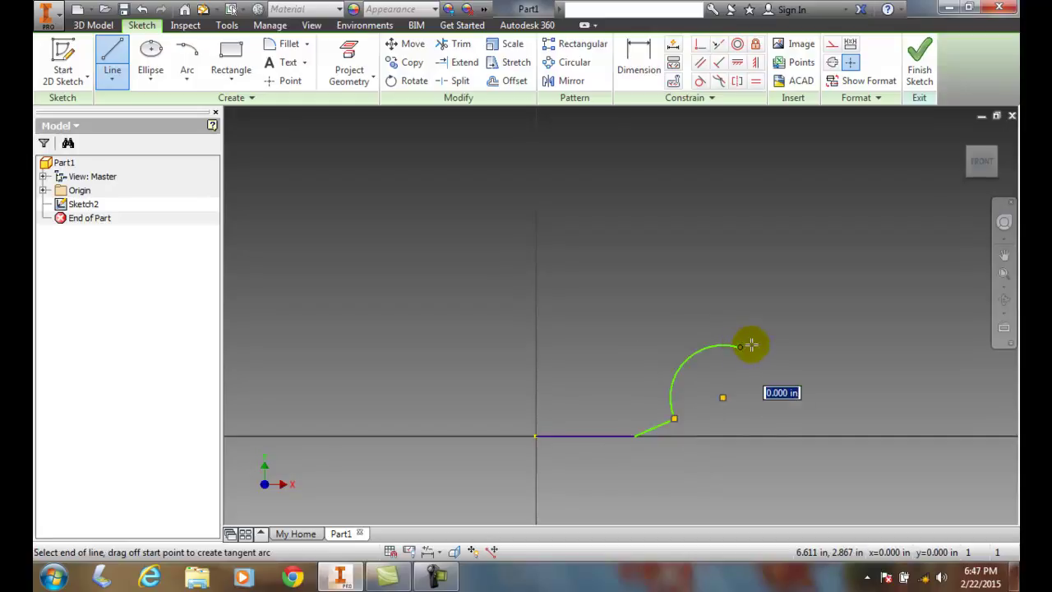
{"action": "left_click", "coordinate": [739, 243]}
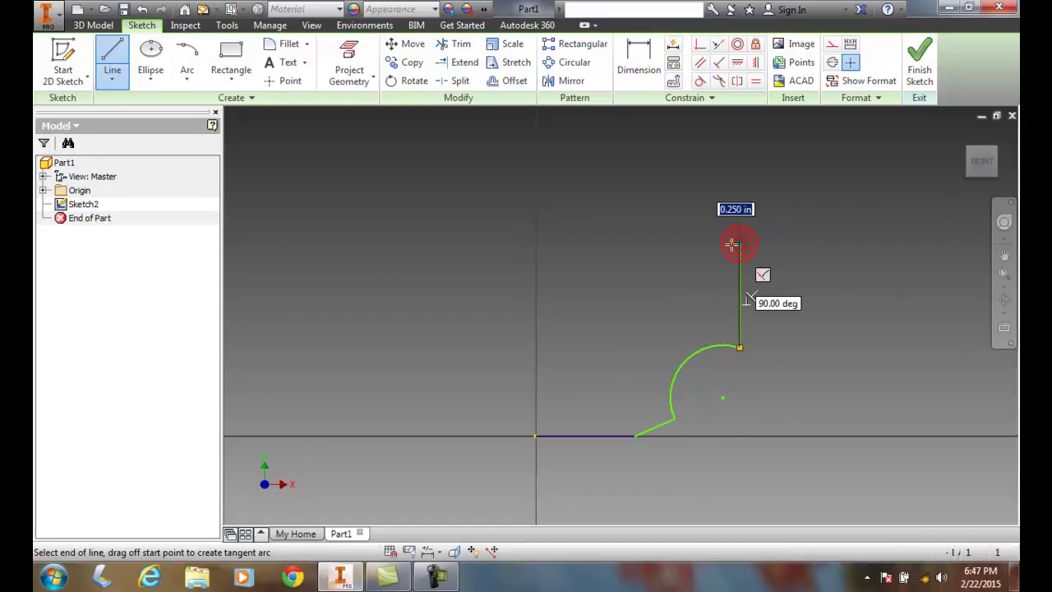
{"action": "left_click", "coordinate": [652, 243]}
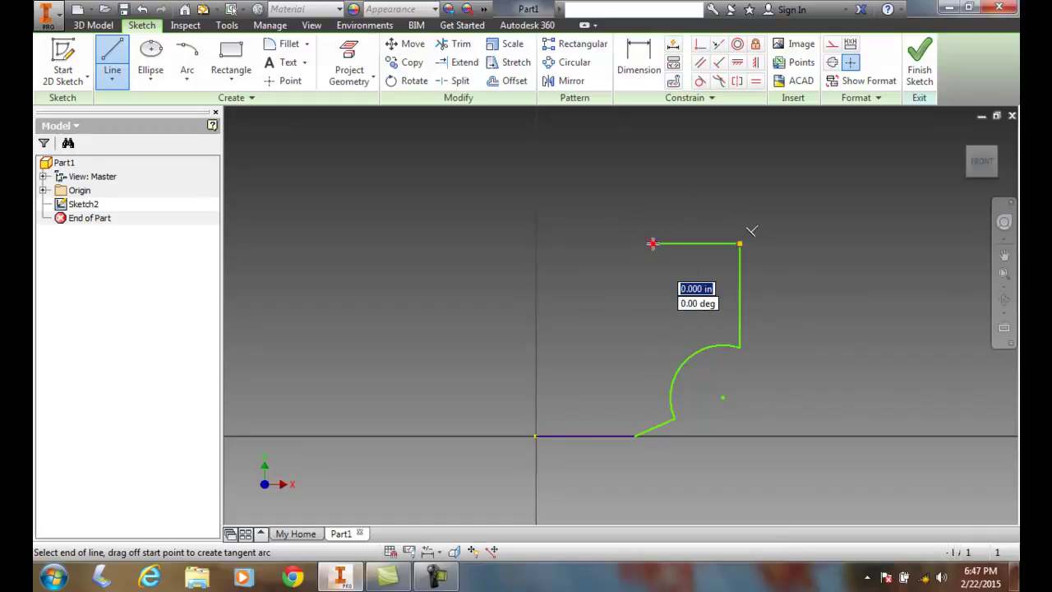
Step: Continue with a down-left tangent arc, a long line left, a short vertical line and an up-right tangent arc
{"action": "left_click_drag", "start_coordinate": [653, 244], "coordinate": [603, 309]}
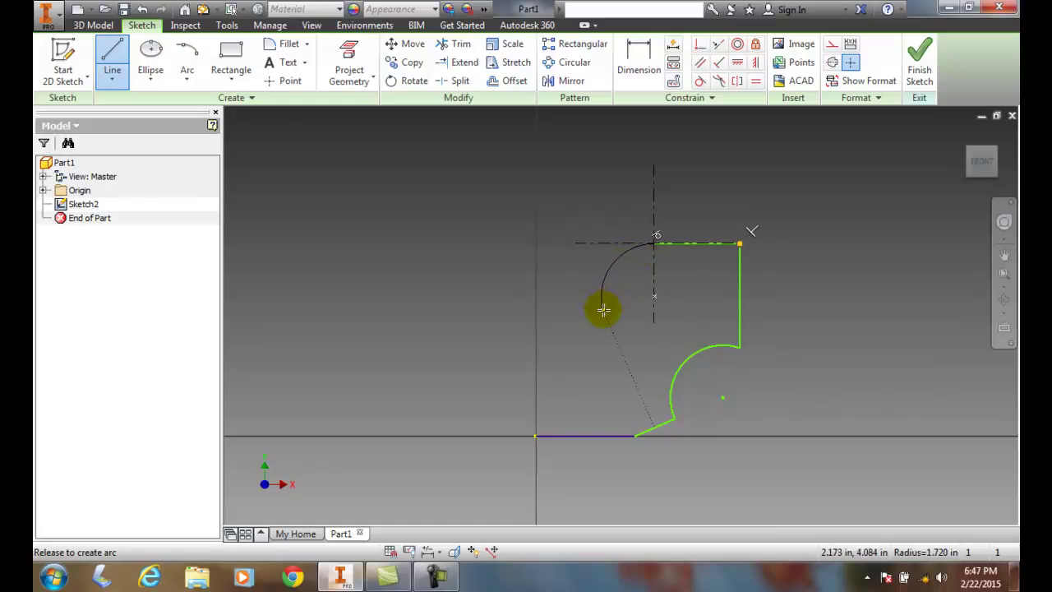
{"action": "left_click_drag", "start_coordinate": [603, 309], "coordinate": [603, 308]}
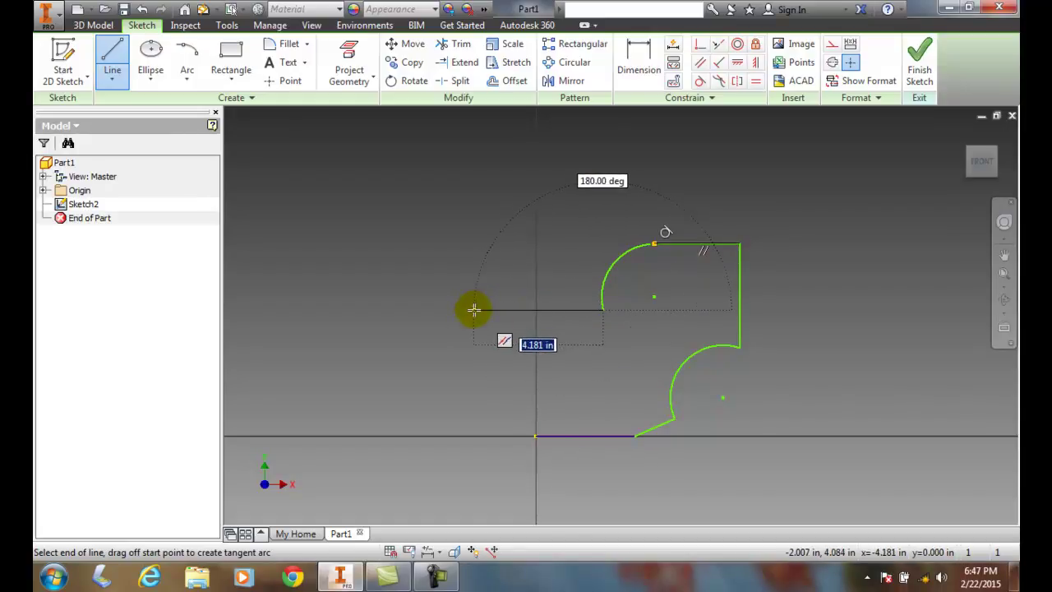
{"action": "left_click", "coordinate": [473, 308]}
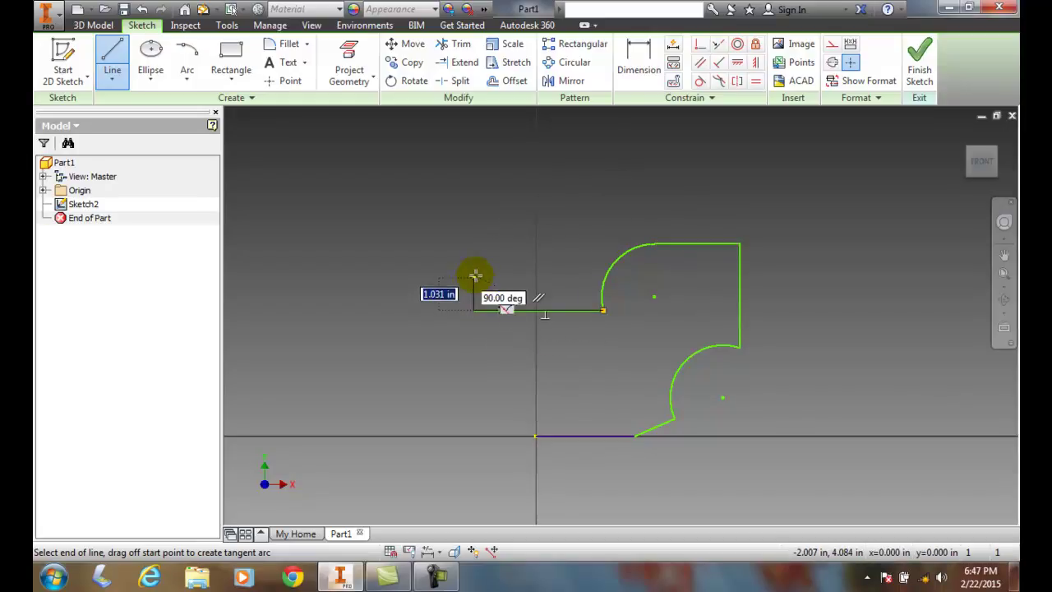
{"action": "left_click", "coordinate": [475, 272]}
{"action": "left_click_drag", "start_coordinate": [475, 272], "coordinate": [531, 206]}
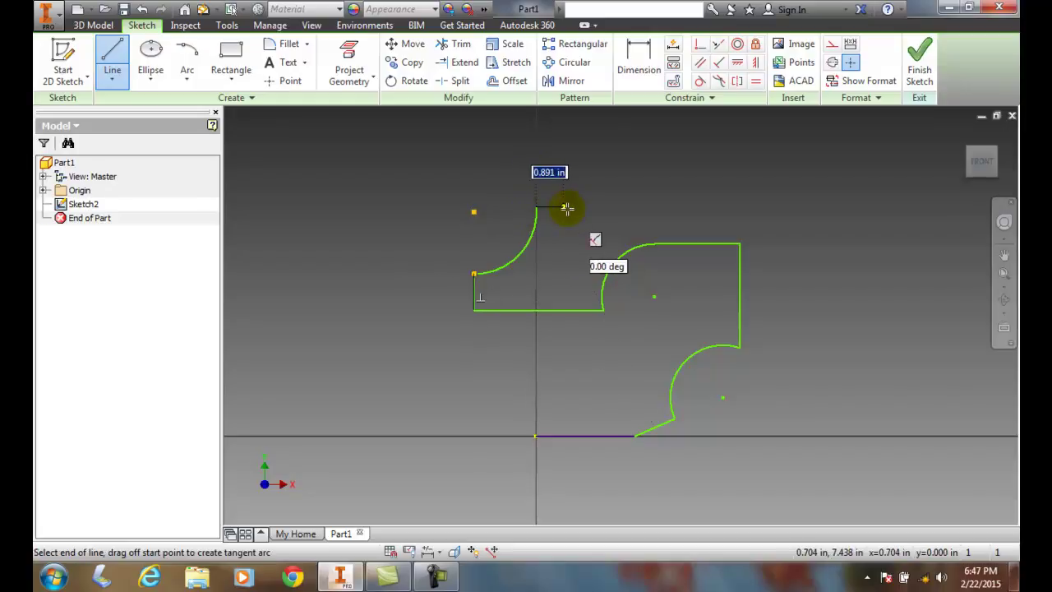
Step: Add a rightward top line, a small upward arc, a short top line, a downward tangent arc and a vertical line
{"action": "left_click", "coordinate": [643, 208]}
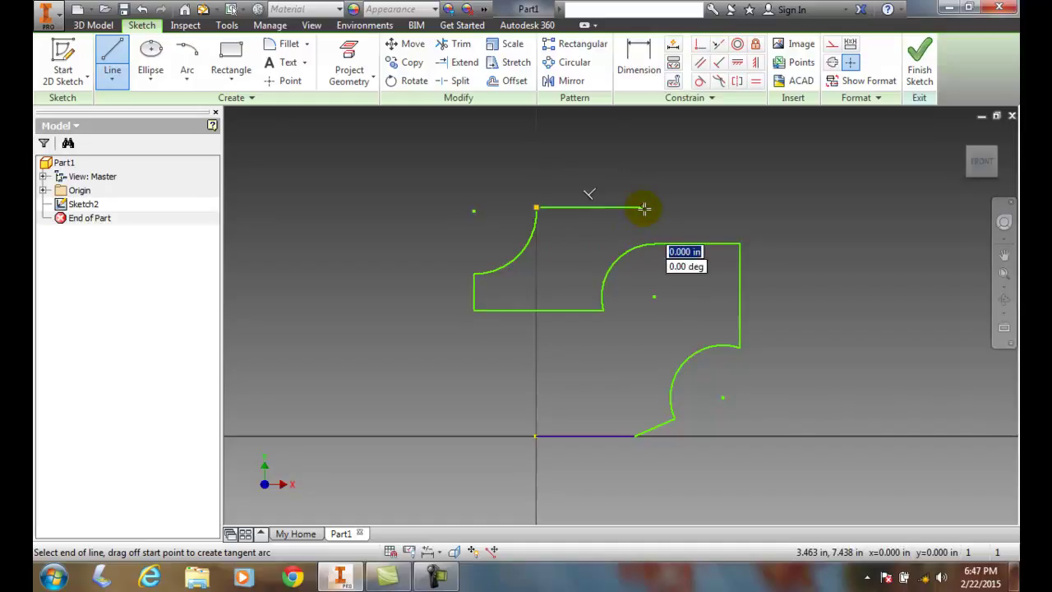
{"action": "left_click_drag", "start_coordinate": [646, 209], "coordinate": [661, 169]}
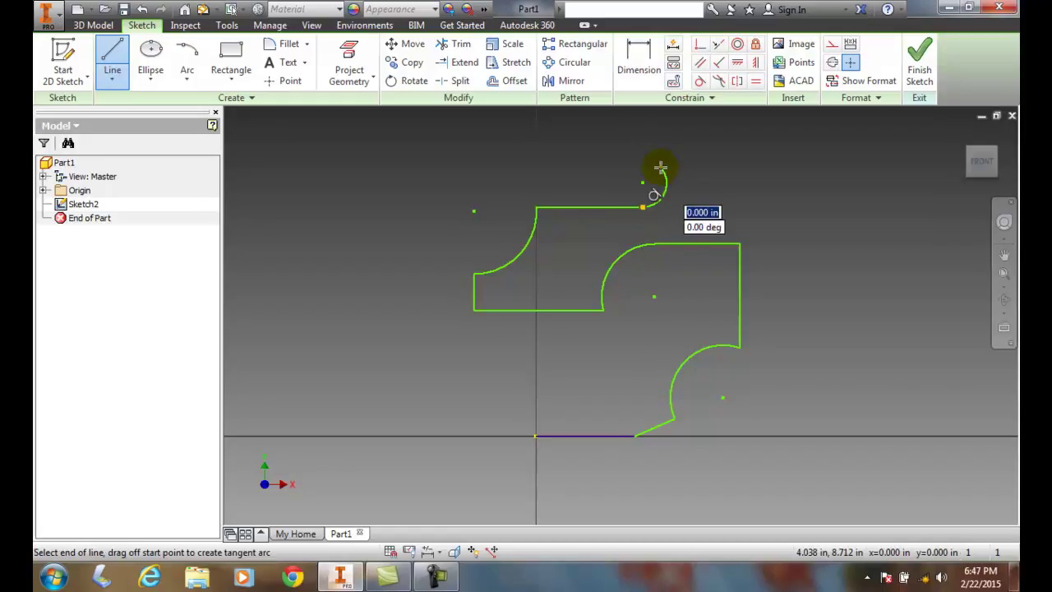
{"action": "left_click", "coordinate": [727, 170]}
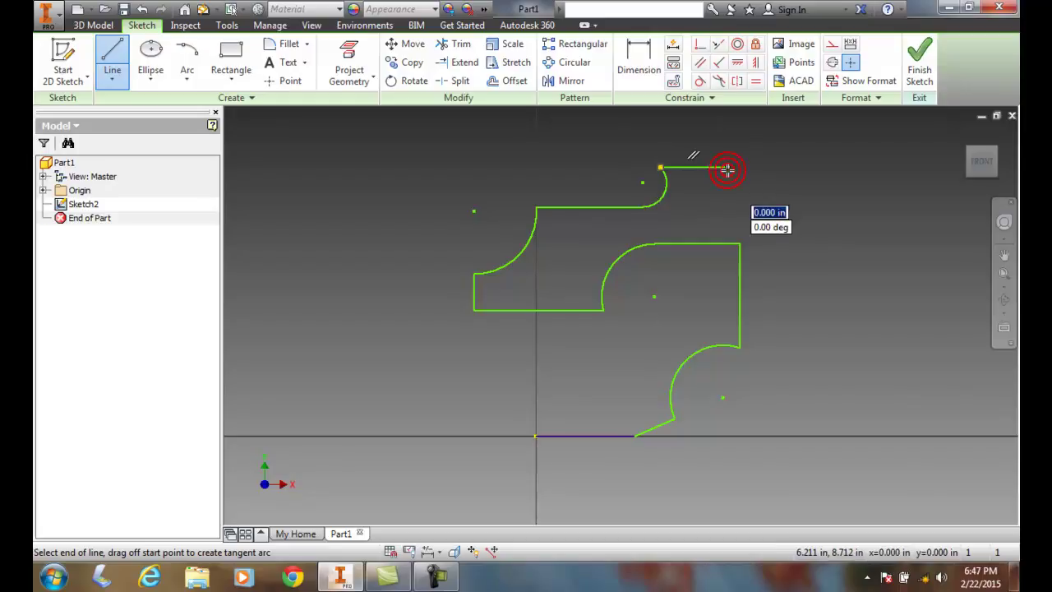
{"action": "left_click_drag", "start_coordinate": [727, 170], "coordinate": [778, 212]}
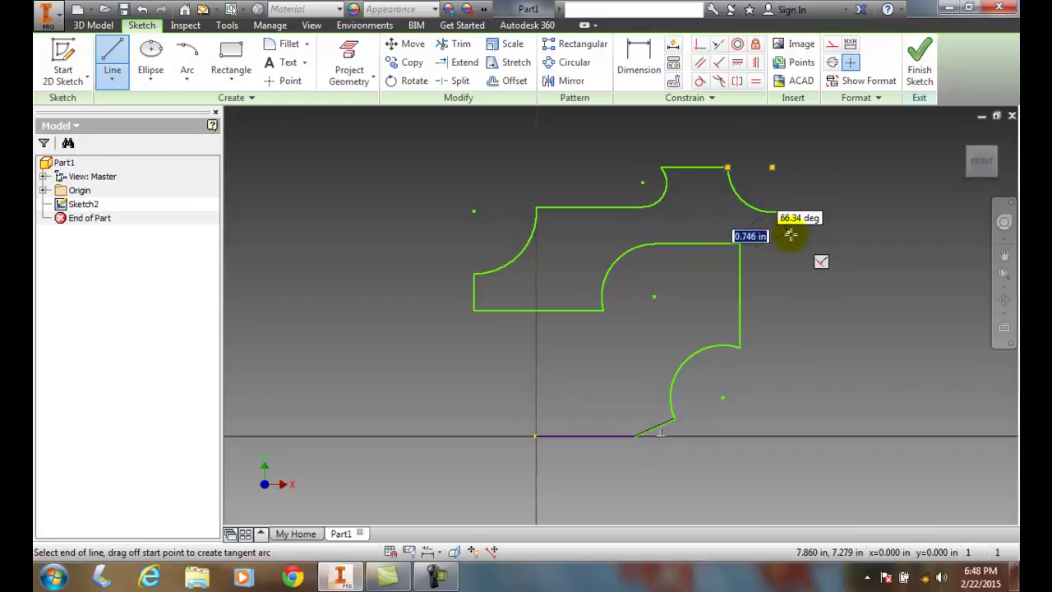
{"action": "left_click", "coordinate": [778, 292]}
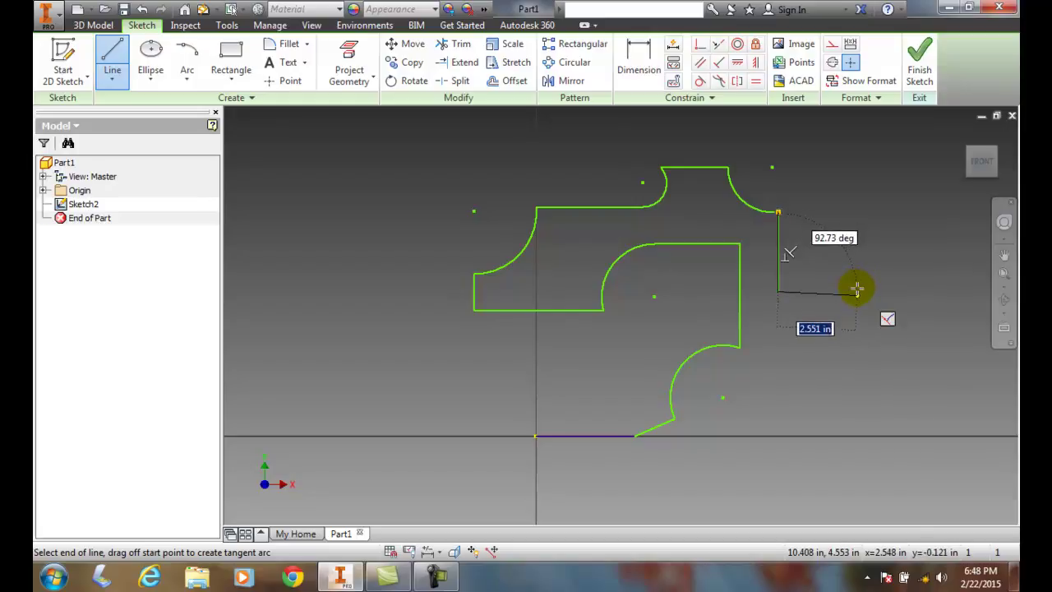
Step: Start a new chain with a horizontal step, a downward tangent arc, a bottom line and a large upward arc
{"action": "key", "text": "Escape"}
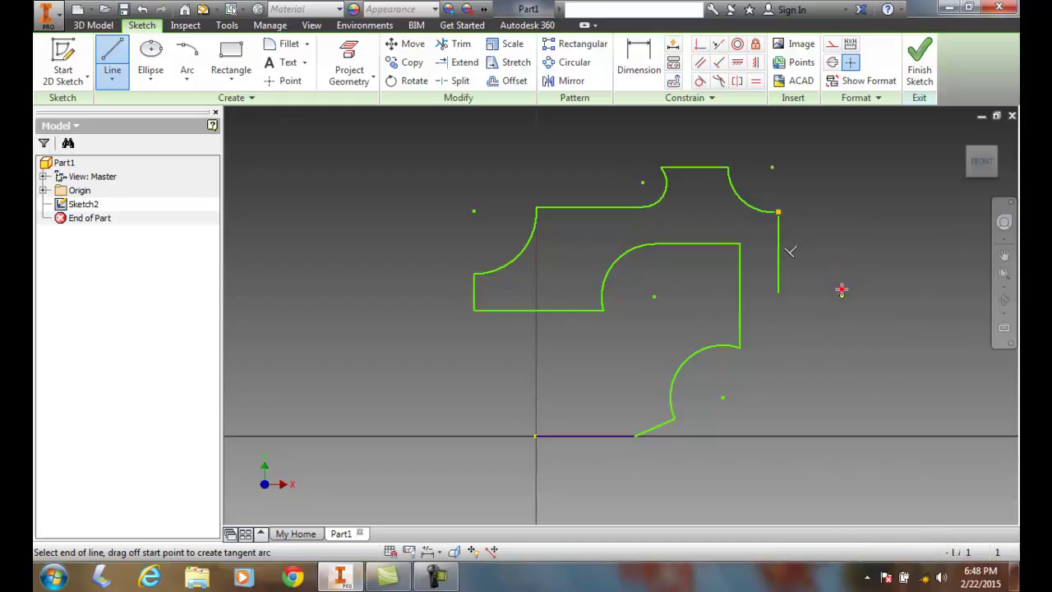
{"action": "left_click", "coordinate": [840, 289]}
{"action": "left_click_drag", "start_coordinate": [841, 290], "coordinate": [809, 390]}
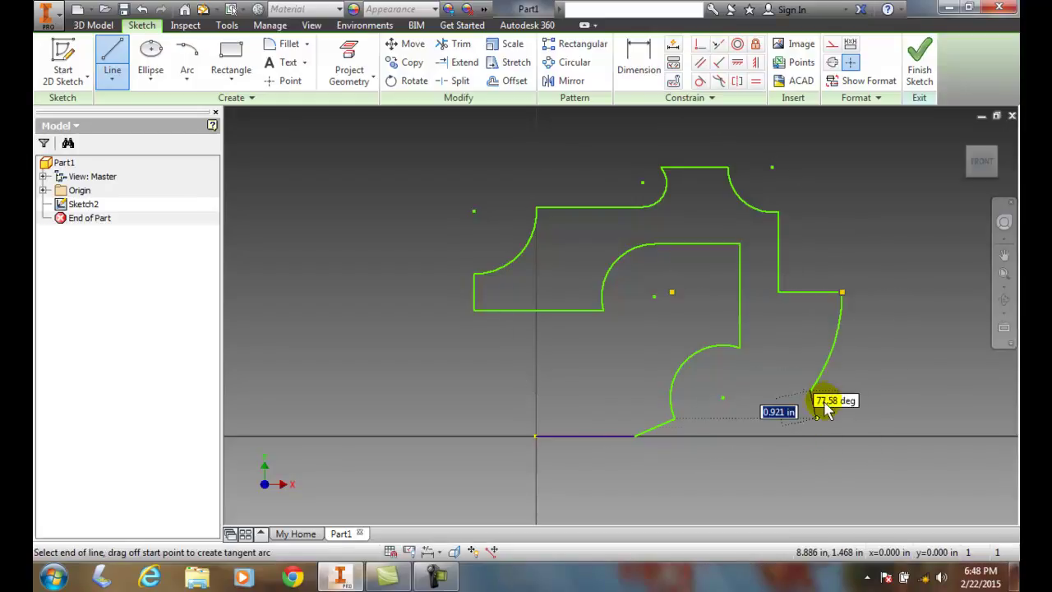
{"action": "left_click", "coordinate": [901, 396]}
{"action": "left_click_drag", "start_coordinate": [901, 396], "coordinate": [921, 273]}
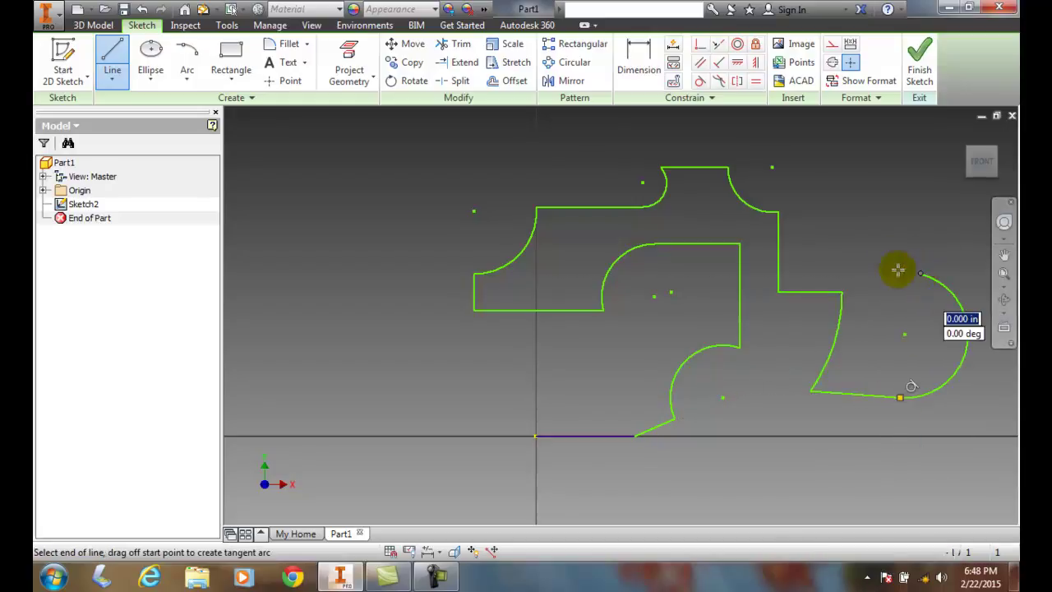
{"action": "right_click", "coordinate": [904, 197]}
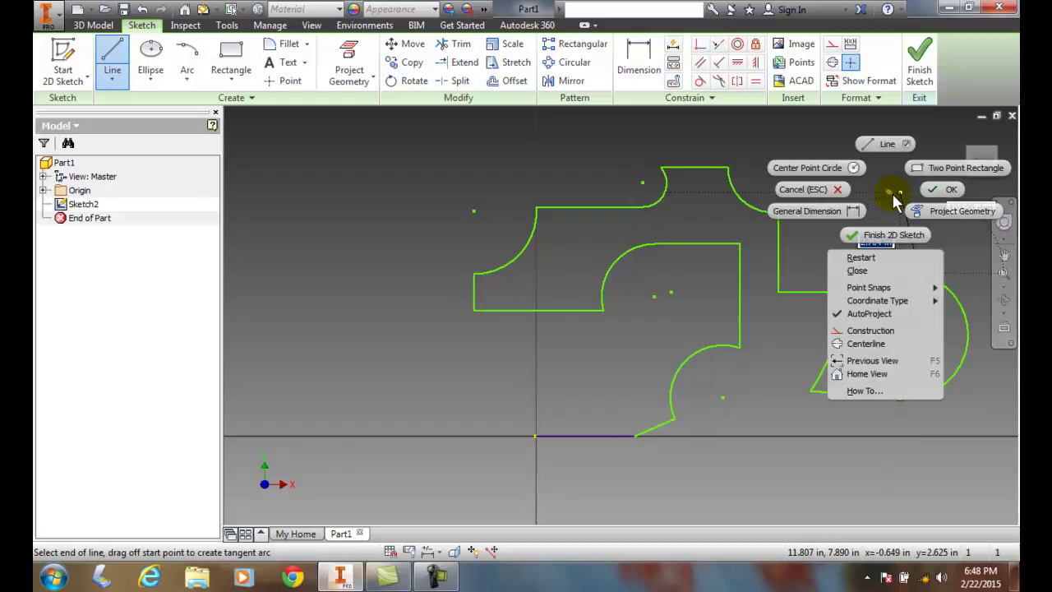
Step: From the large arc's end, draw a vertical line up and a tangent arc curving left
{"action": "left_click", "coordinate": [887, 146]}
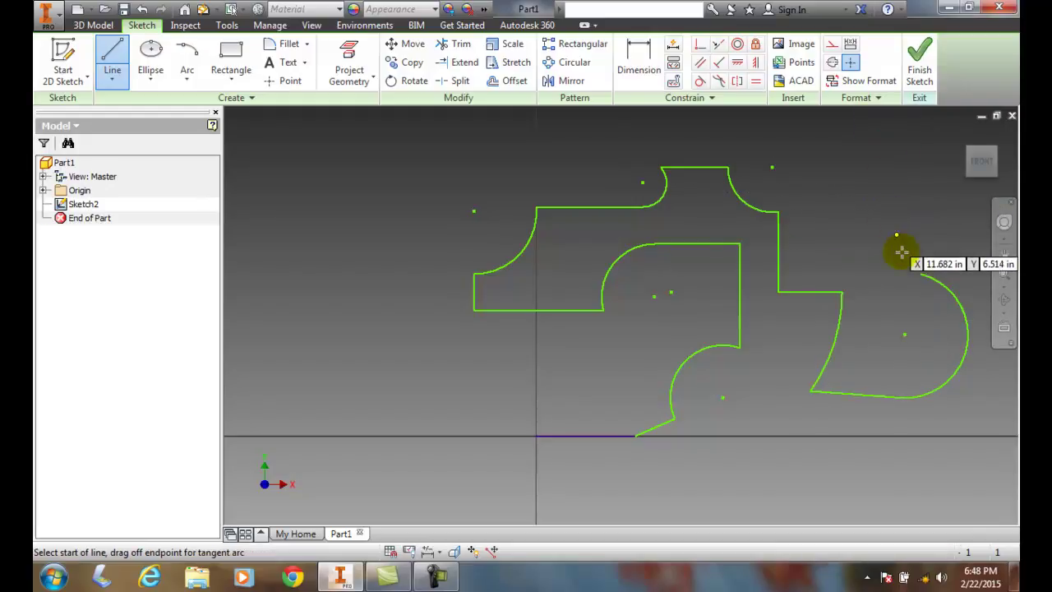
{"action": "left_click", "coordinate": [920, 274]}
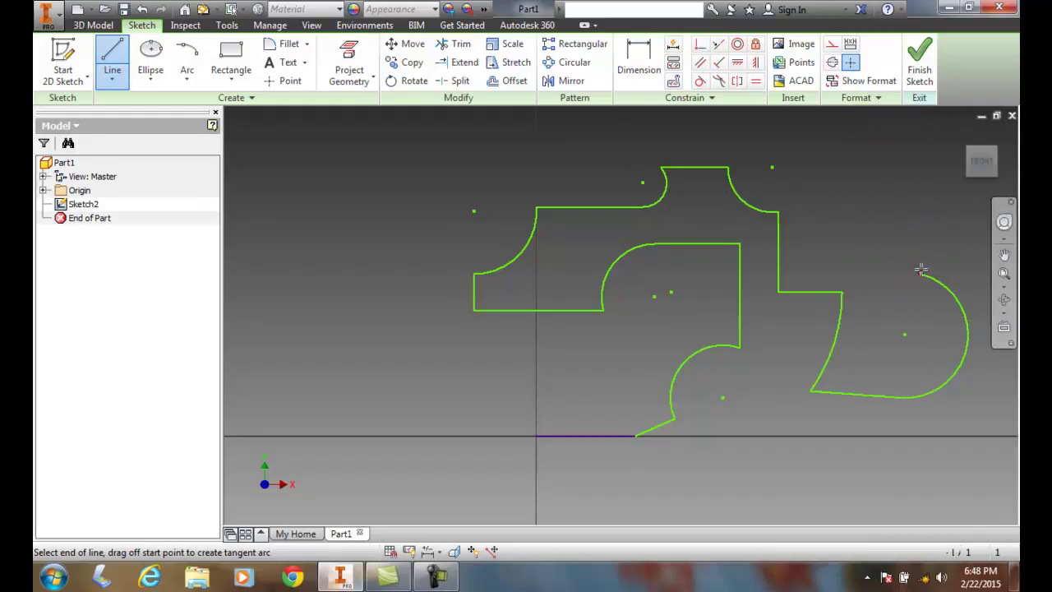
{"action": "left_click_drag", "start_coordinate": [919, 184], "coordinate": [848, 199]}
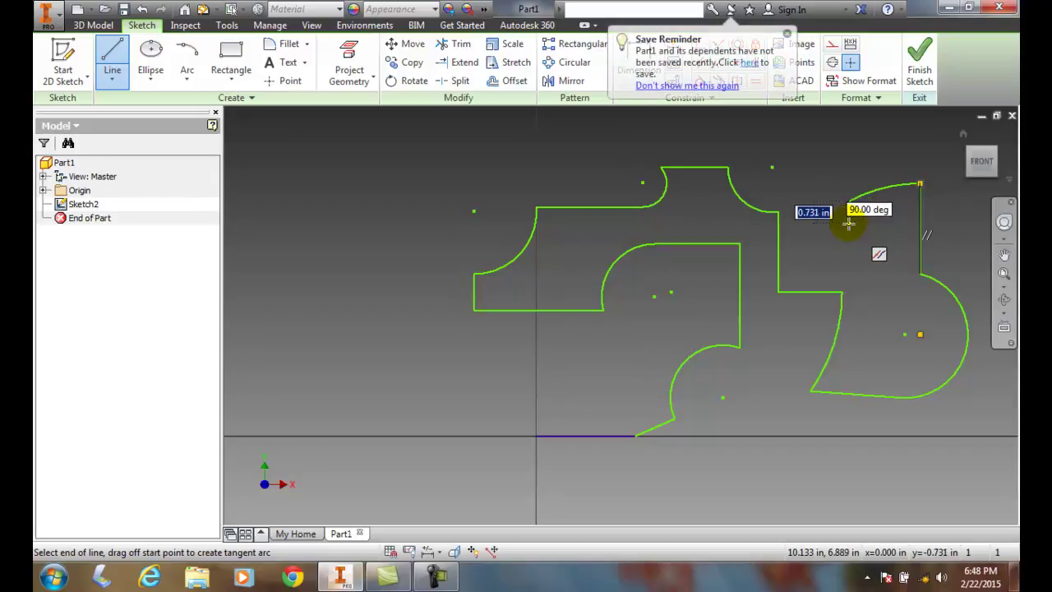
{"action": "key", "text": "Escape"}
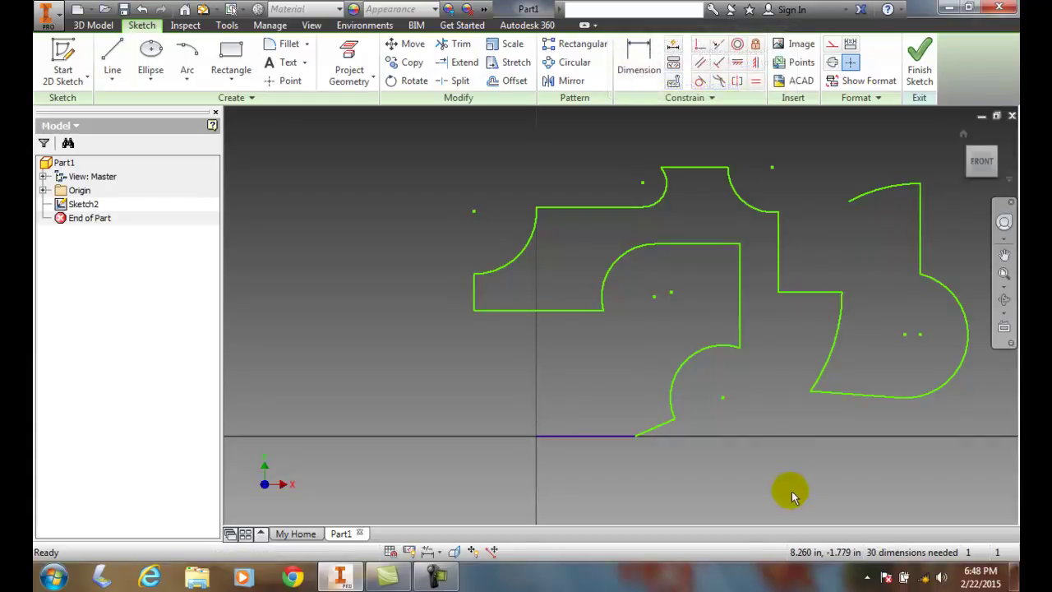
Step: Begin the left shape with a short horizontal top edge and a tangent arc curving down
{"action": "left_click", "coordinate": [112, 55]}
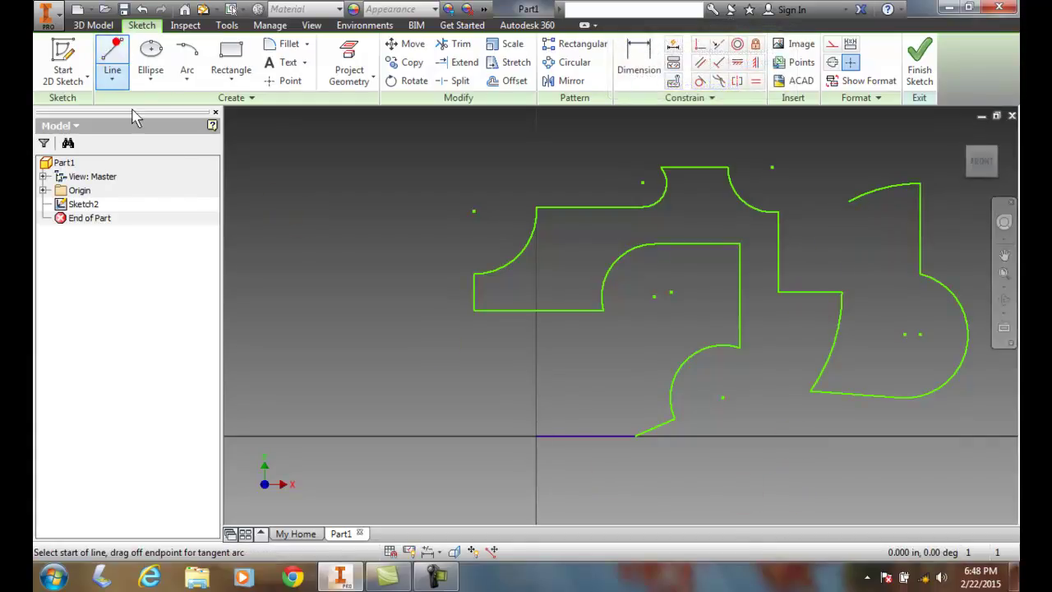
{"action": "left_click", "coordinate": [263, 179]}
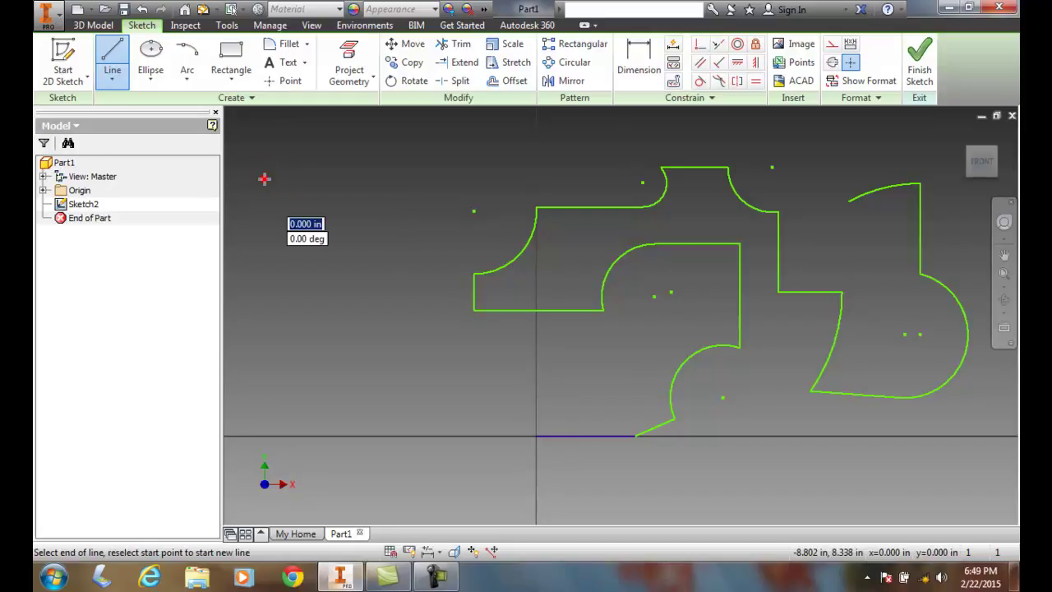
{"action": "left_click", "coordinate": [328, 178]}
{"action": "left_click_drag", "start_coordinate": [327, 178], "coordinate": [374, 231]}
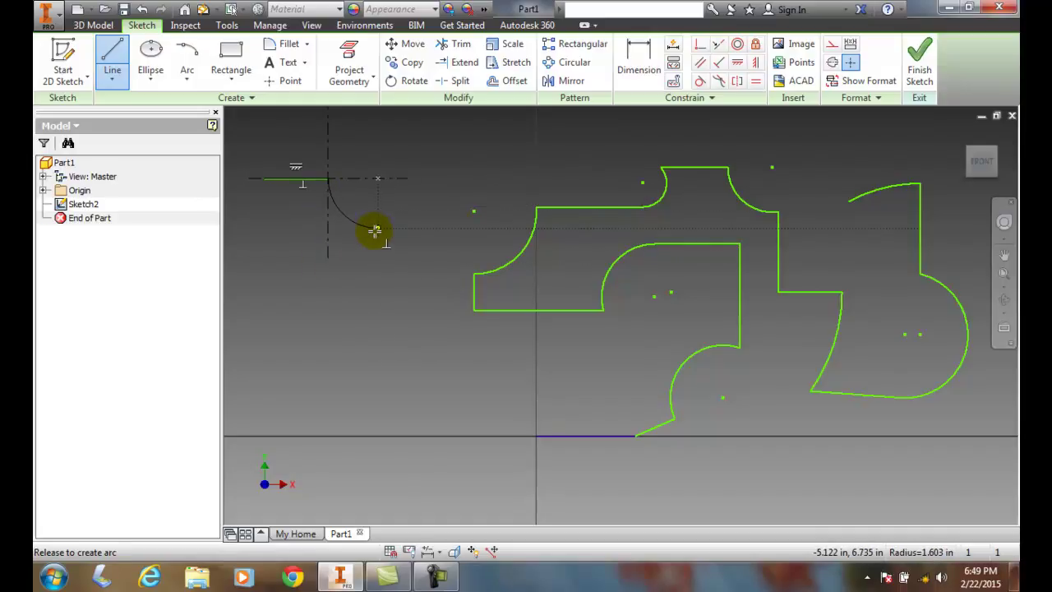
{"action": "left_click_drag", "start_coordinate": [374, 231], "coordinate": [374, 230]}
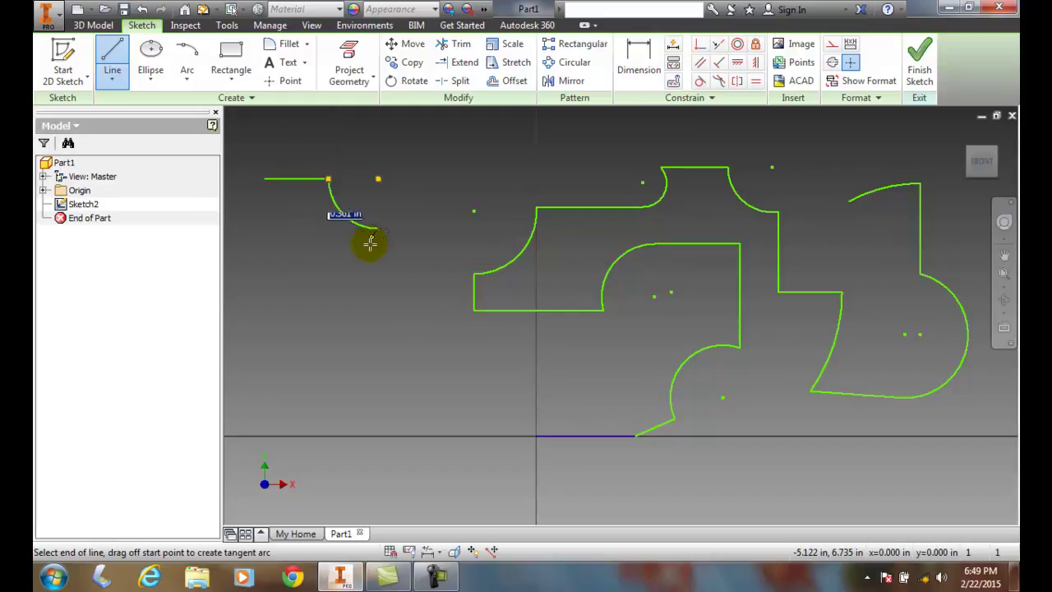
Step: Add the vertical edge, a down-left tangent arc, the bottom edge and the left edge back to the start
{"action": "left_click", "coordinate": [377, 304]}
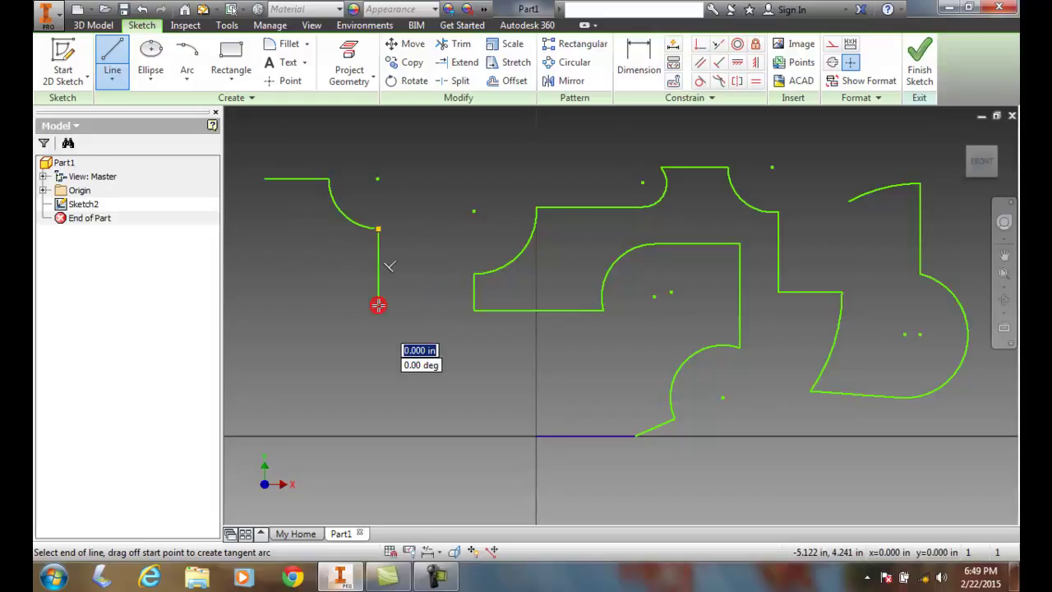
{"action": "left_click_drag", "start_coordinate": [363, 304], "coordinate": [317, 343]}
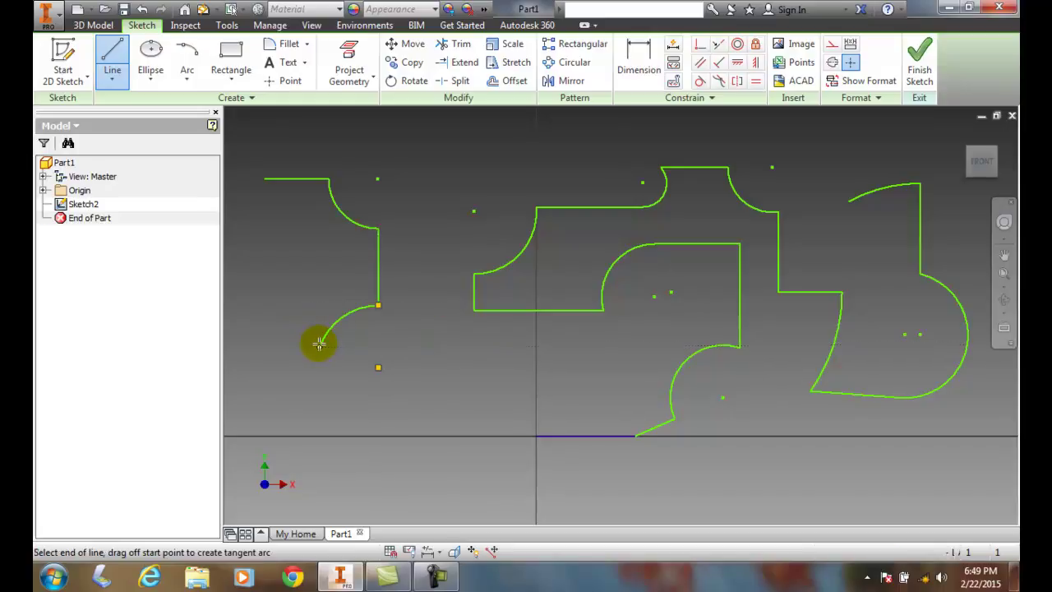
{"action": "left_click", "coordinate": [263, 345]}
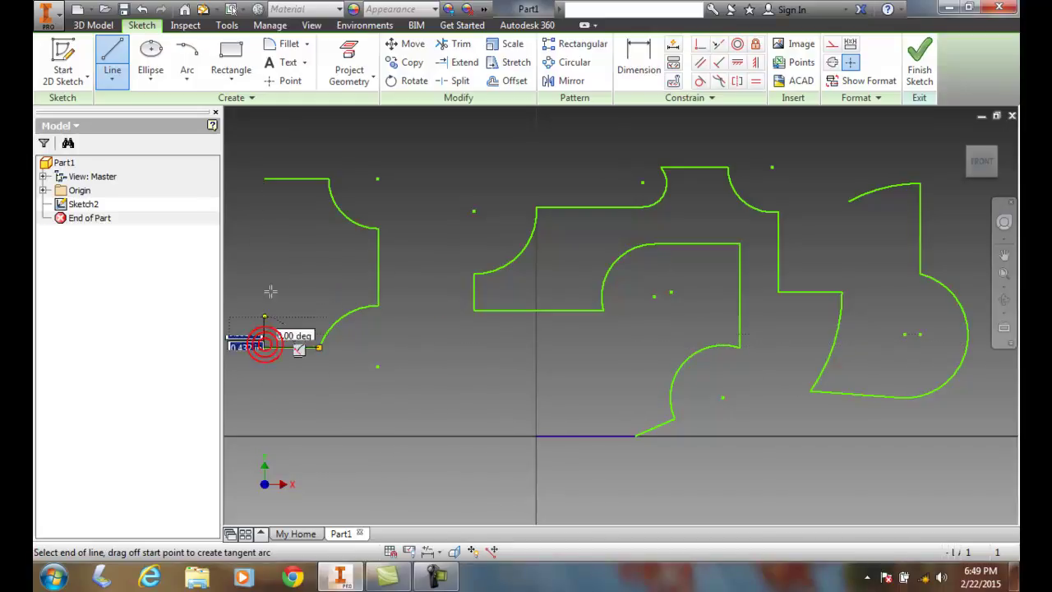
{"action": "left_click", "coordinate": [263, 179]}
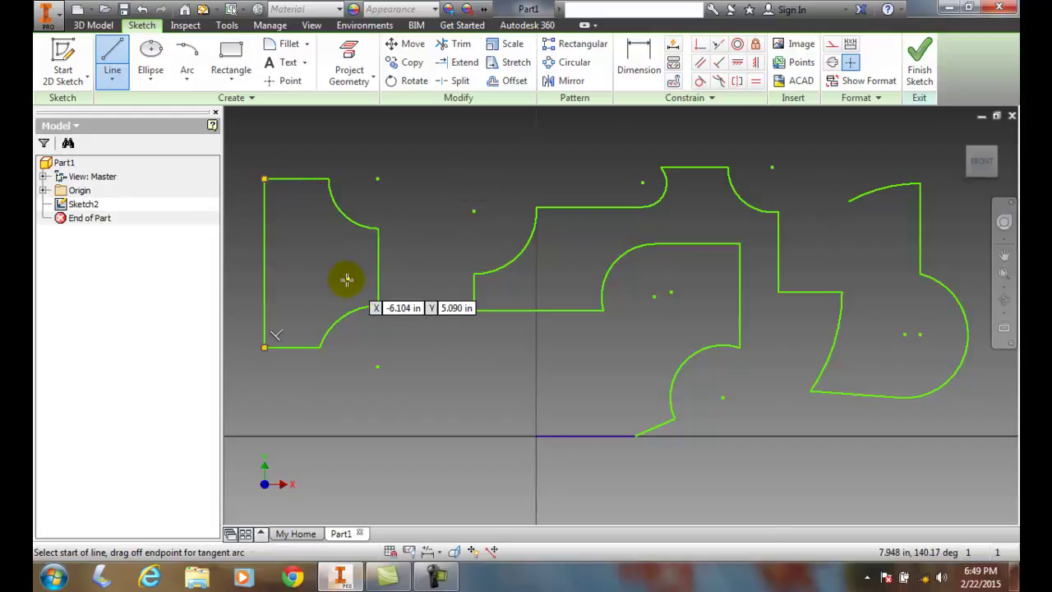
{"action": "key", "text": "Escape"}
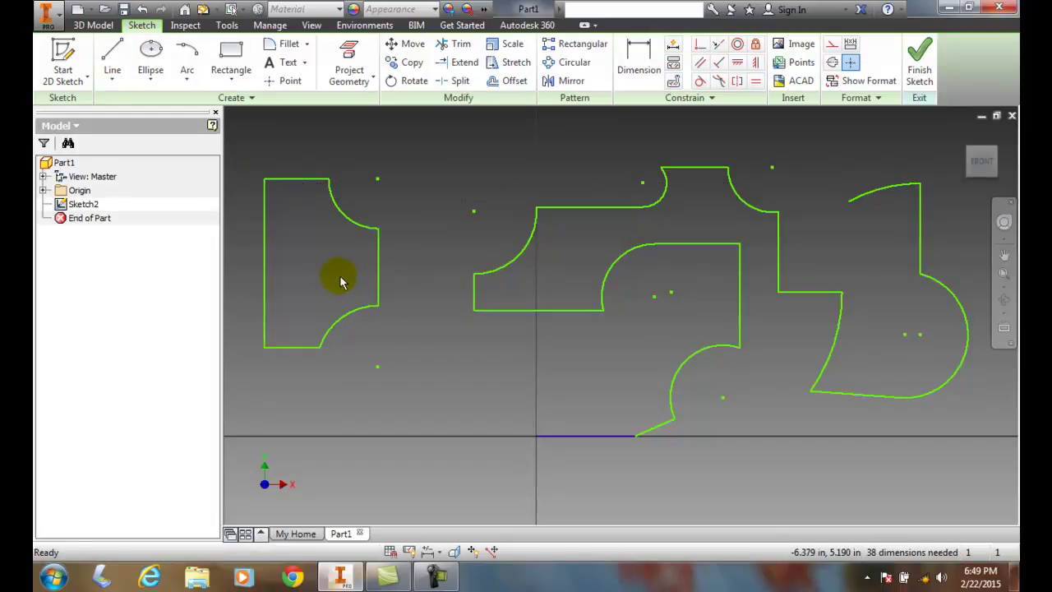